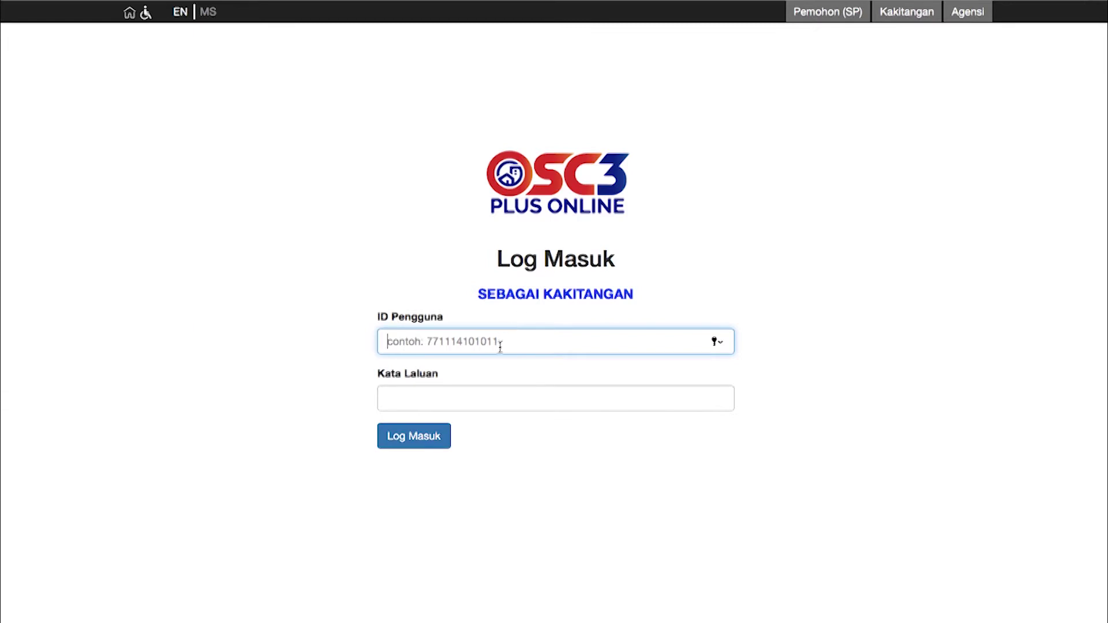
Enter the account password on the staff login form and log in
key("Tab")
type("********")
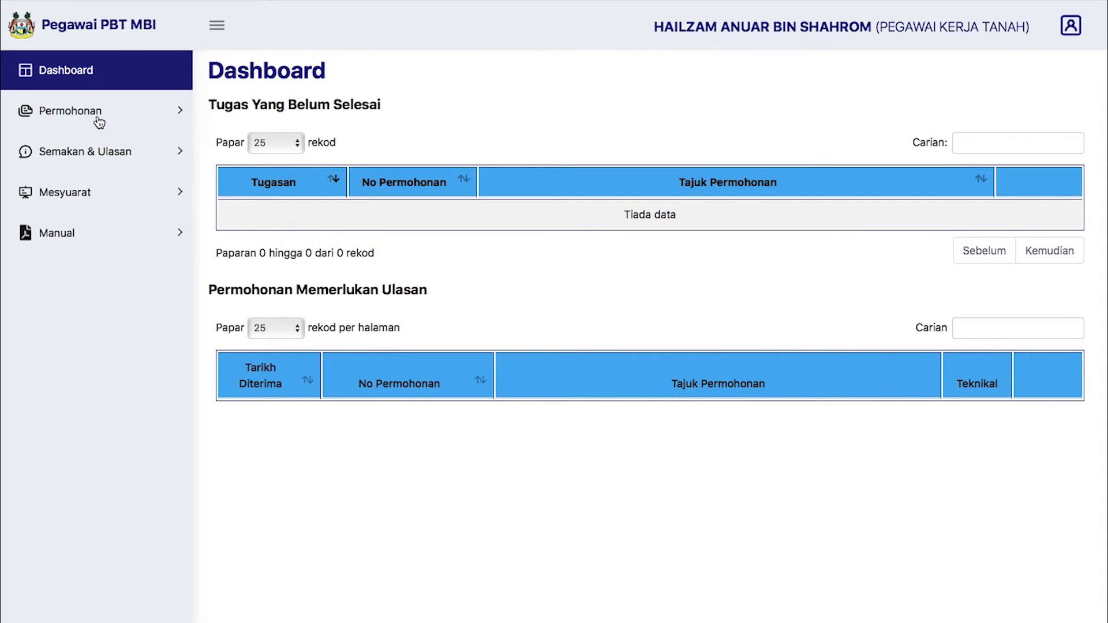
List all applications (Keseluruhan) and open the application received on 31-07-2019 for processing
left_click(99, 121)
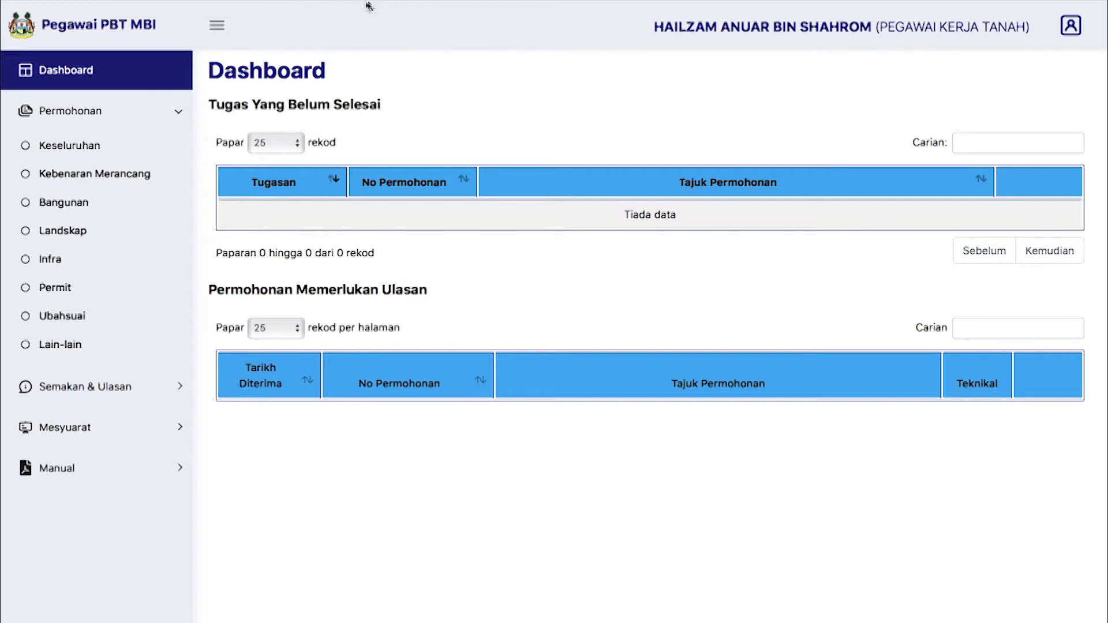
left_click(94, 152)
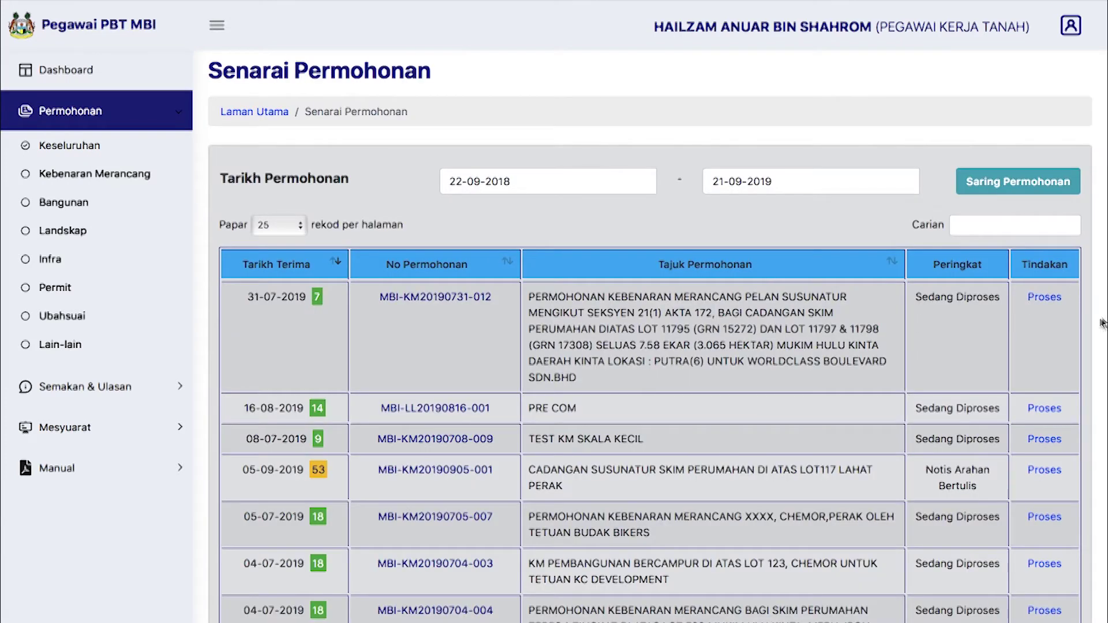
left_click(1050, 300)
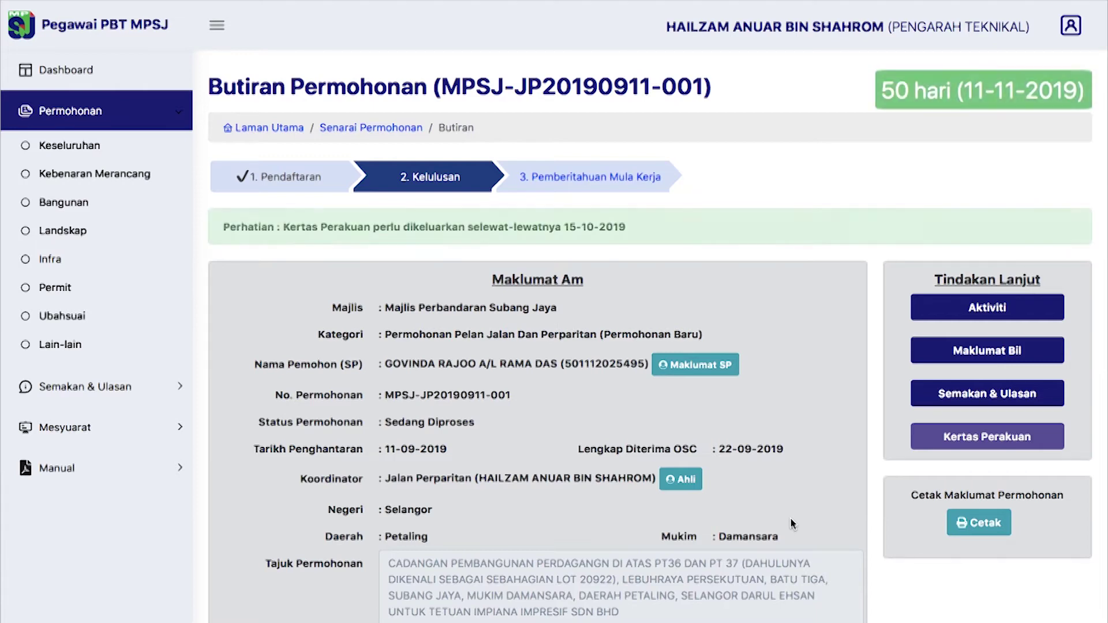
Edit the application's location, setting Mukim to Sungai Buloh, and save the change
scroll(791, 523, "down", 5)
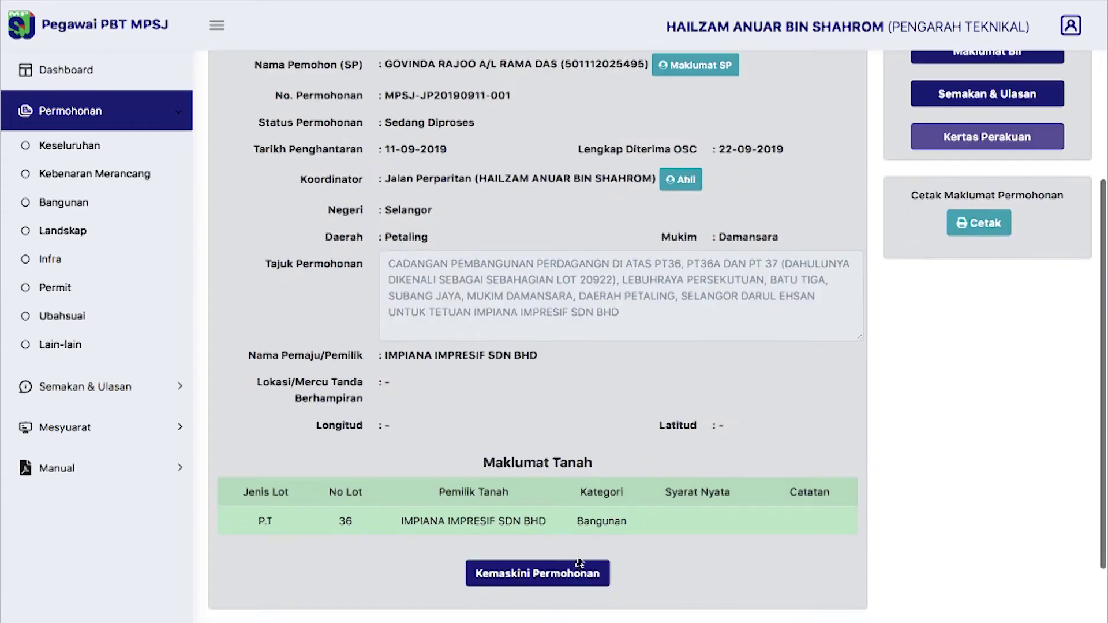
left_click(573, 574)
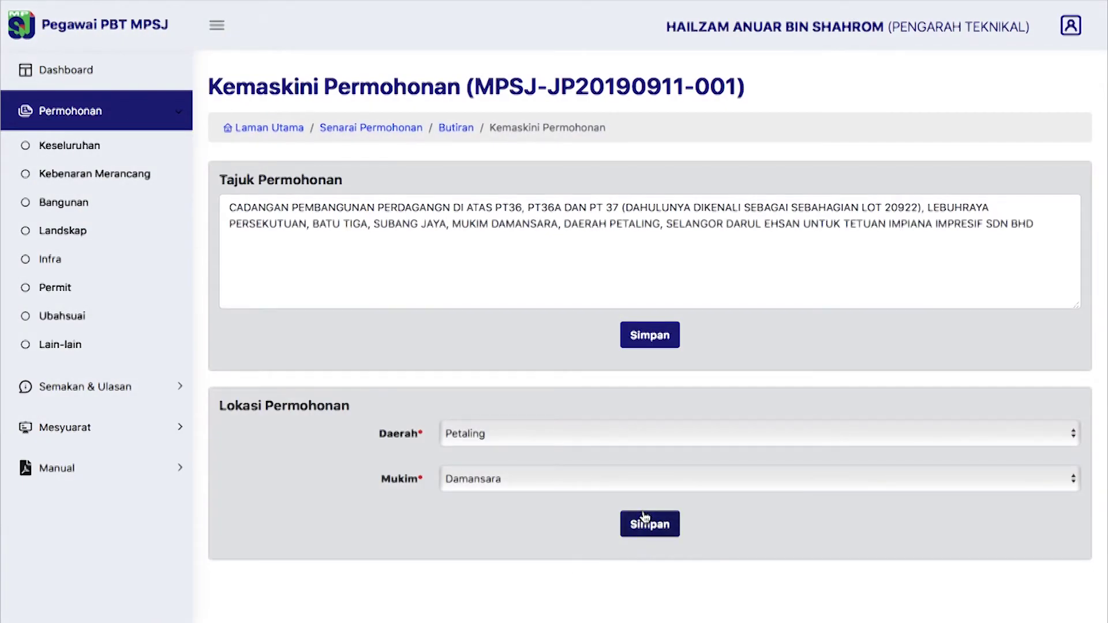
left_click(610, 482)
left_click(590, 495)
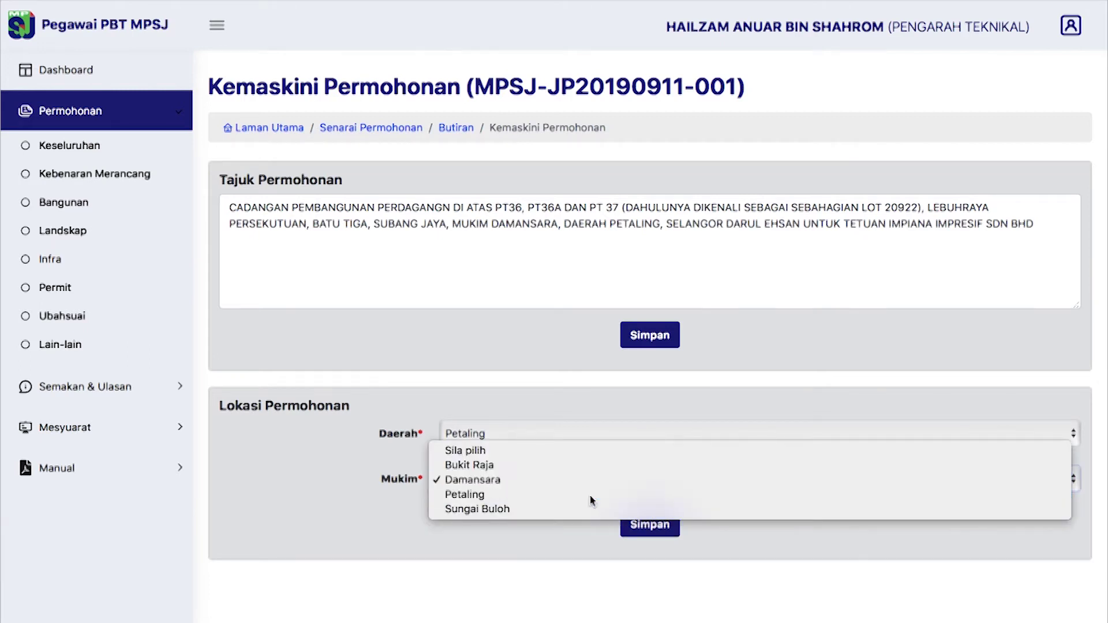
left_click(595, 483)
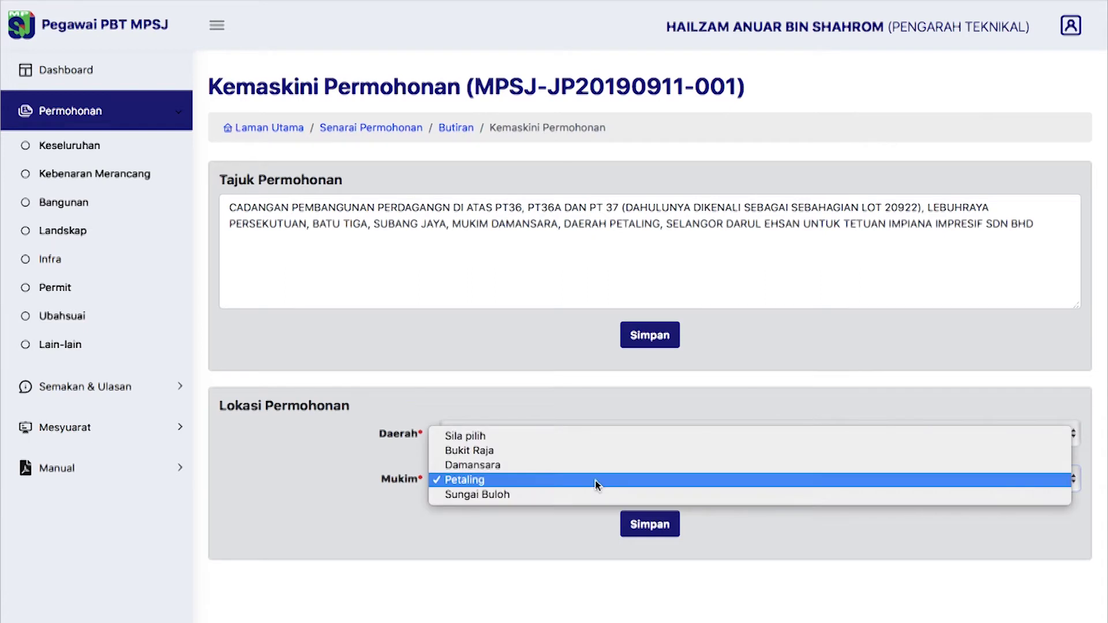
left_click(592, 493)
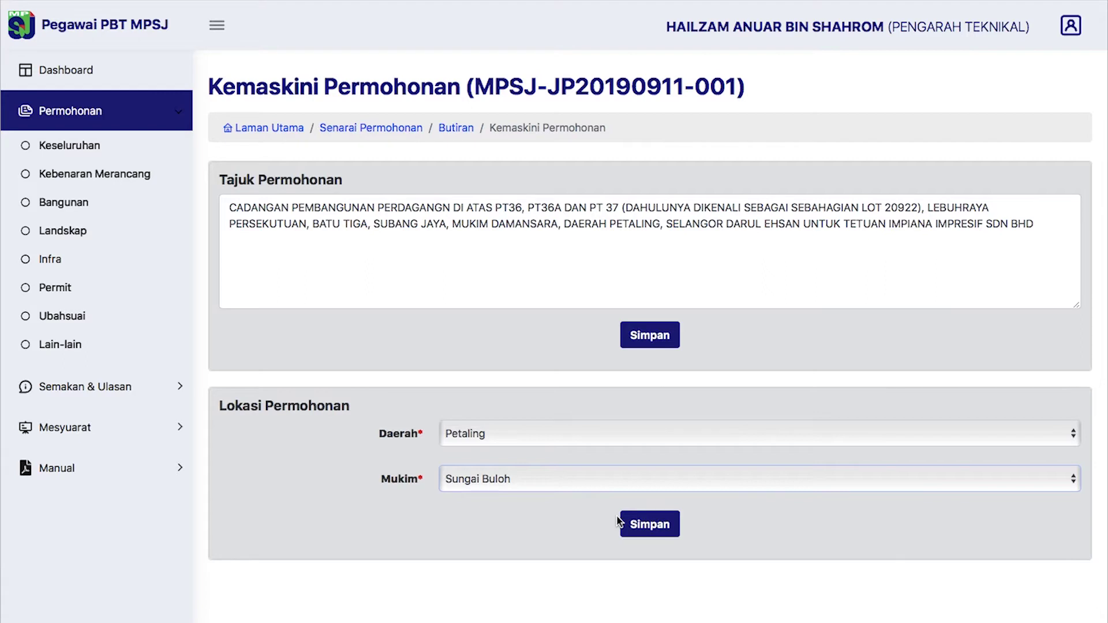
left_click(647, 527)
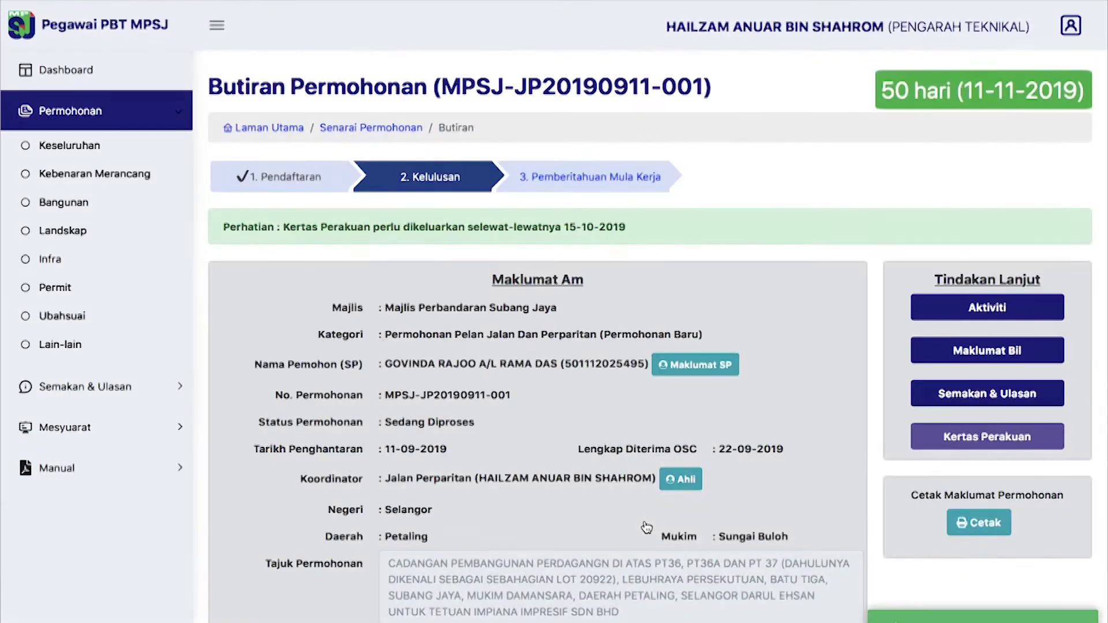
Answer the coordinator assignment with Terima Penugasan Sebagai Koordinator and submit the response
scroll(573, 507, "down", 1)
left_click_drag(327, 477, 755, 479)
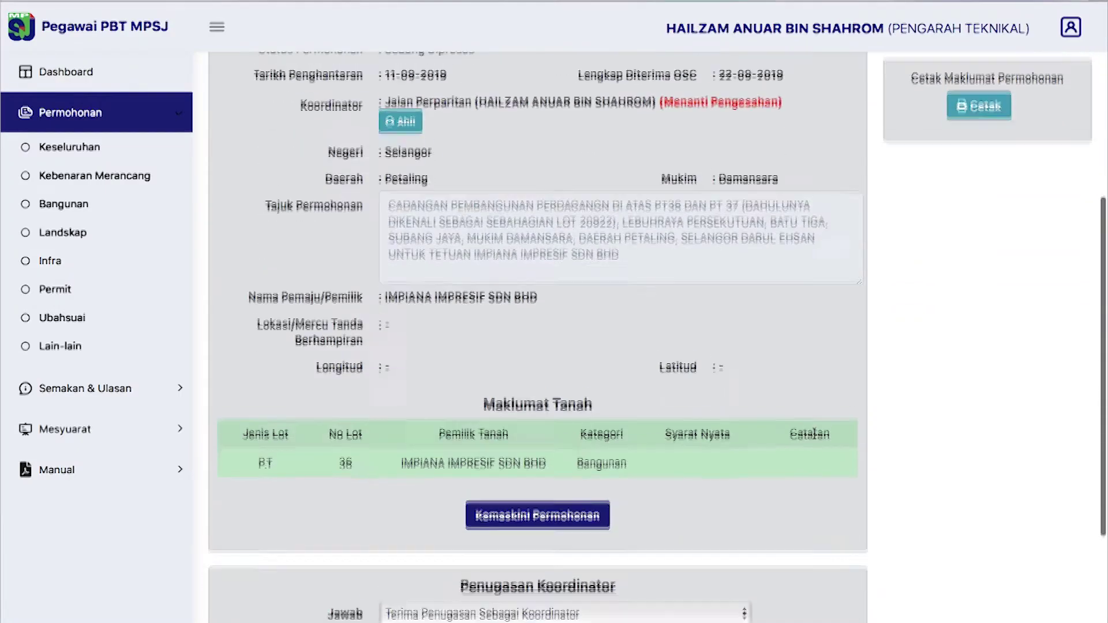
scroll(814, 436, "down", 4)
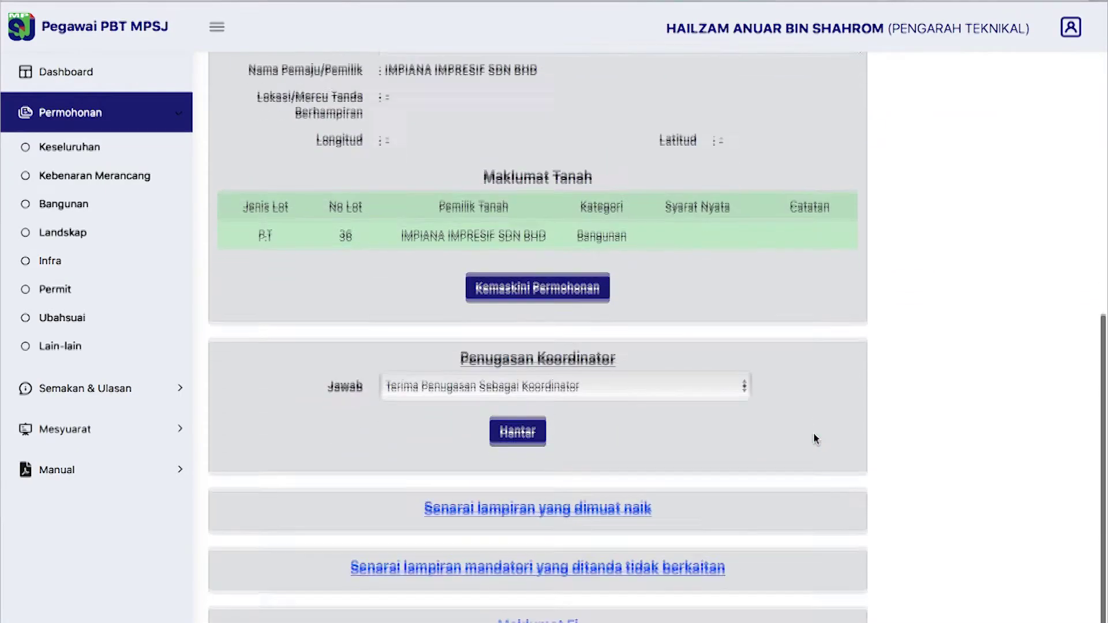
left_click(645, 375)
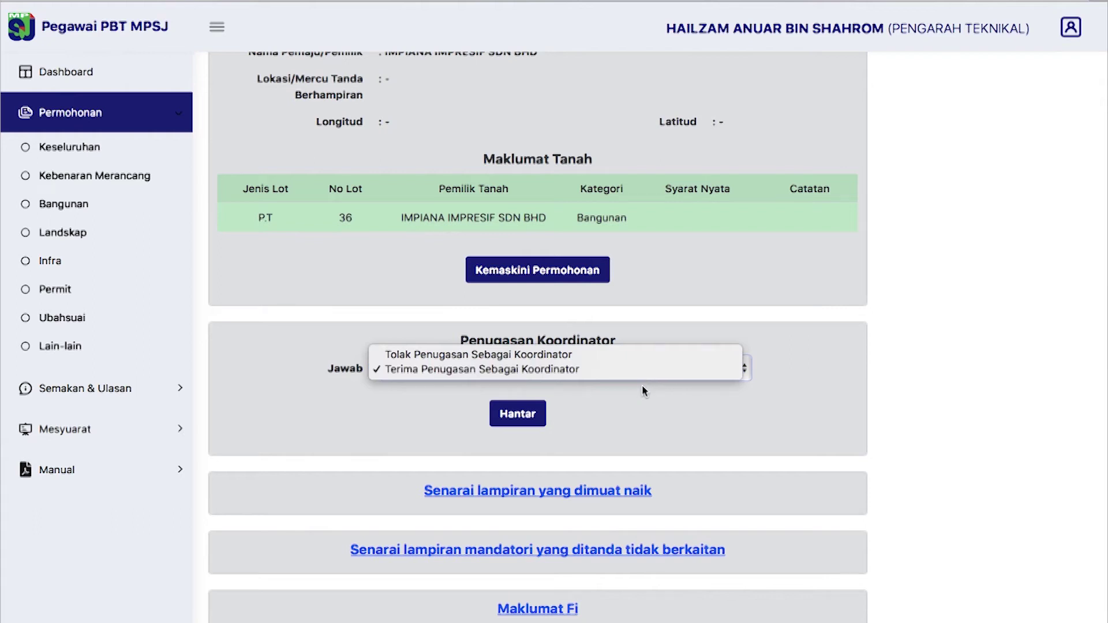
left_click(642, 386)
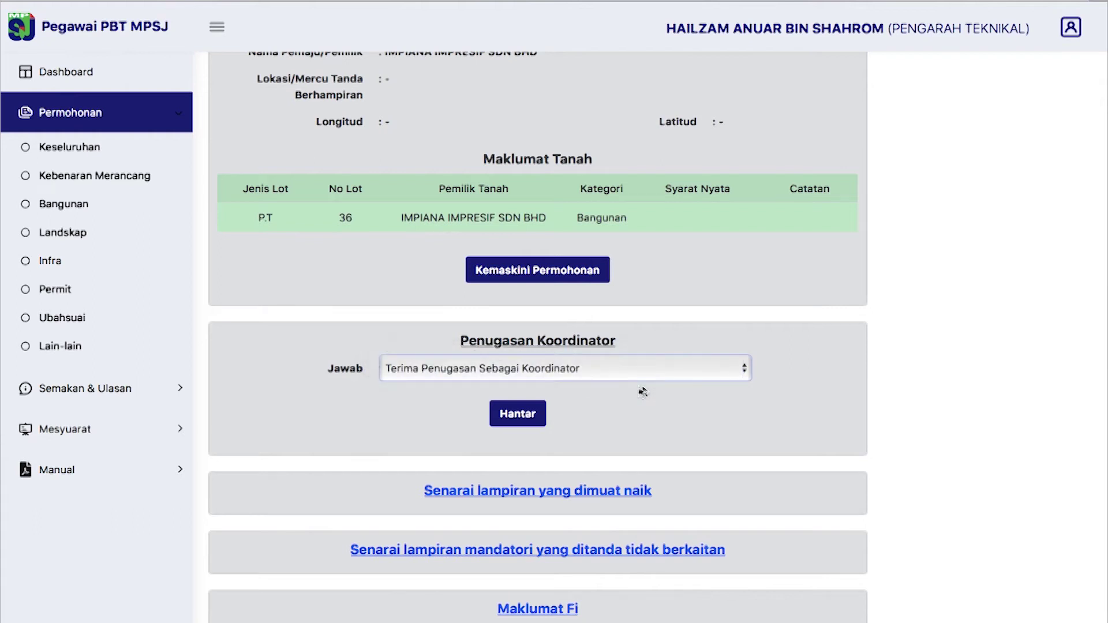
left_click(531, 416)
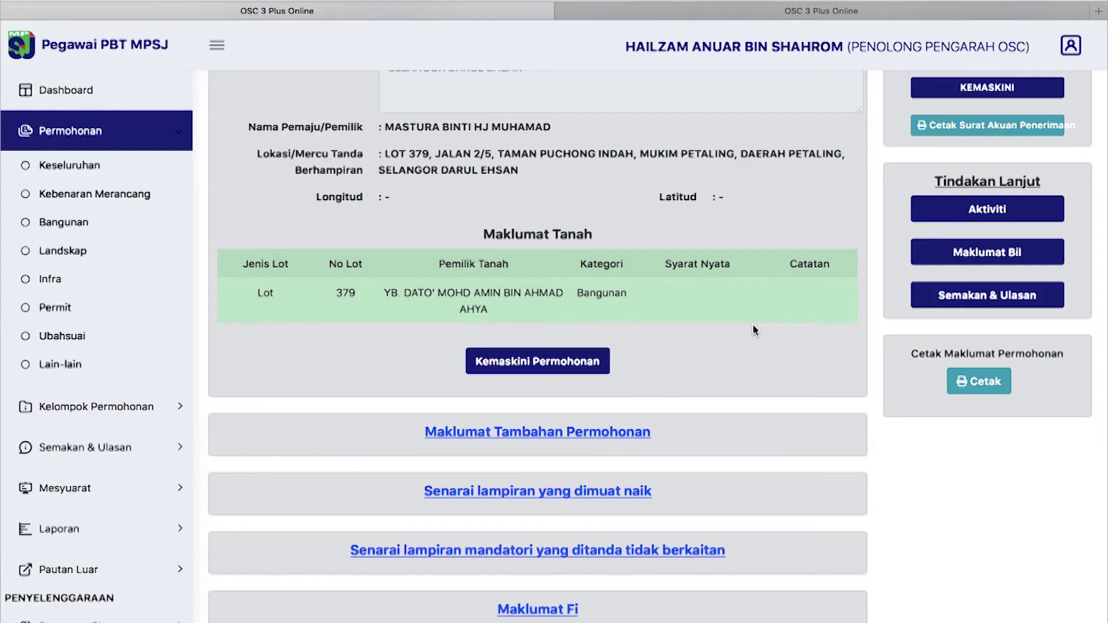
Expand and review the application's uploaded attachments and the mandatory attachments marked as not relevant
left_click(597, 493)
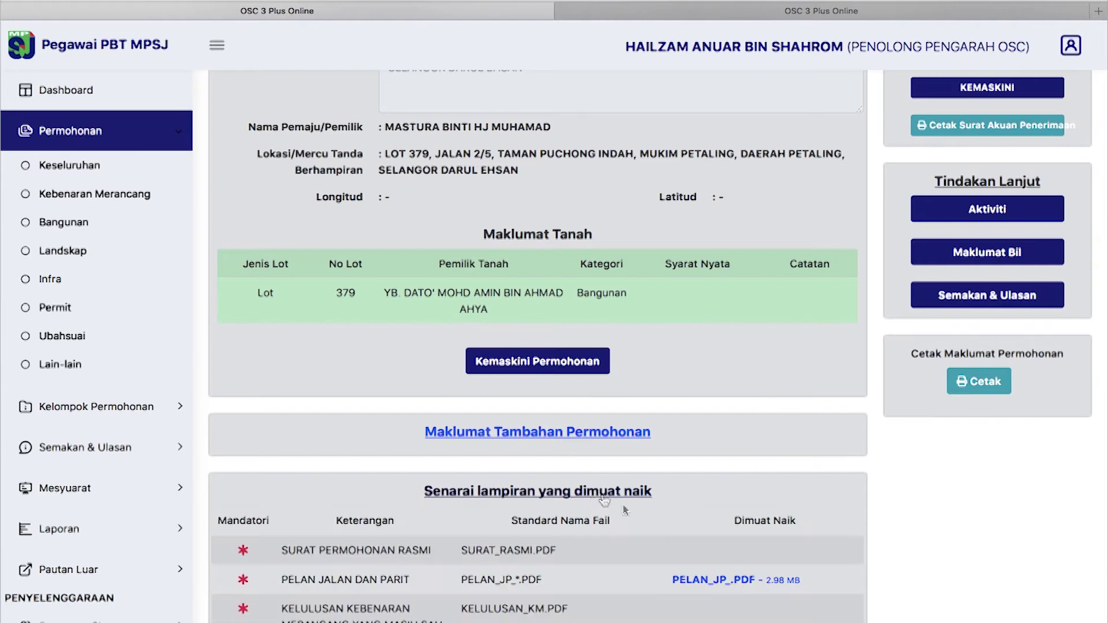
scroll(660, 558, "down", 7)
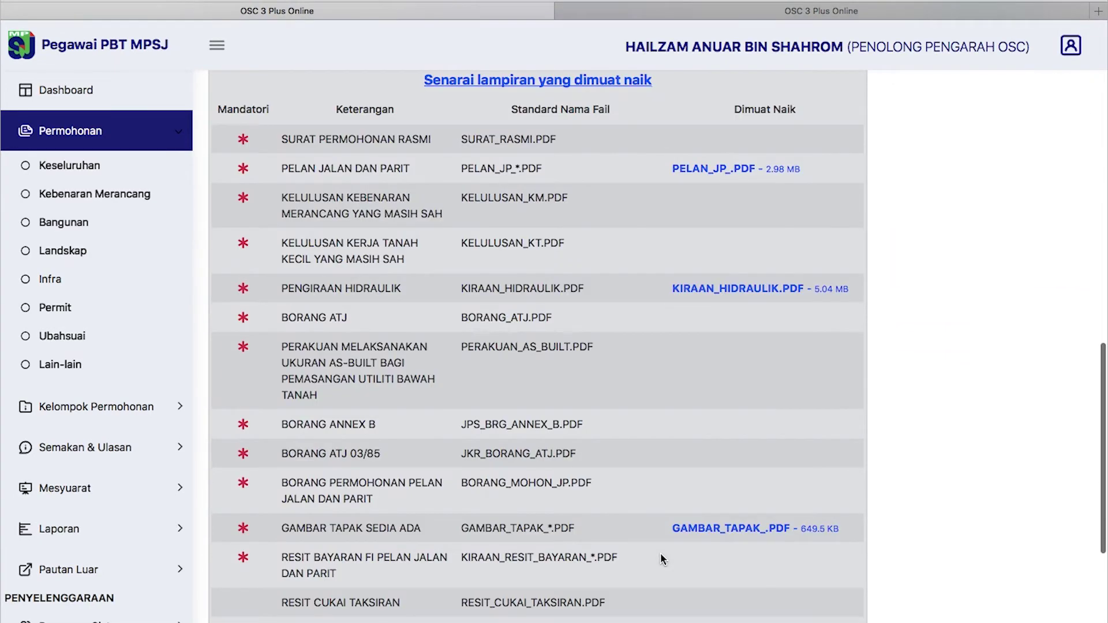
scroll(661, 558, "down", 6)
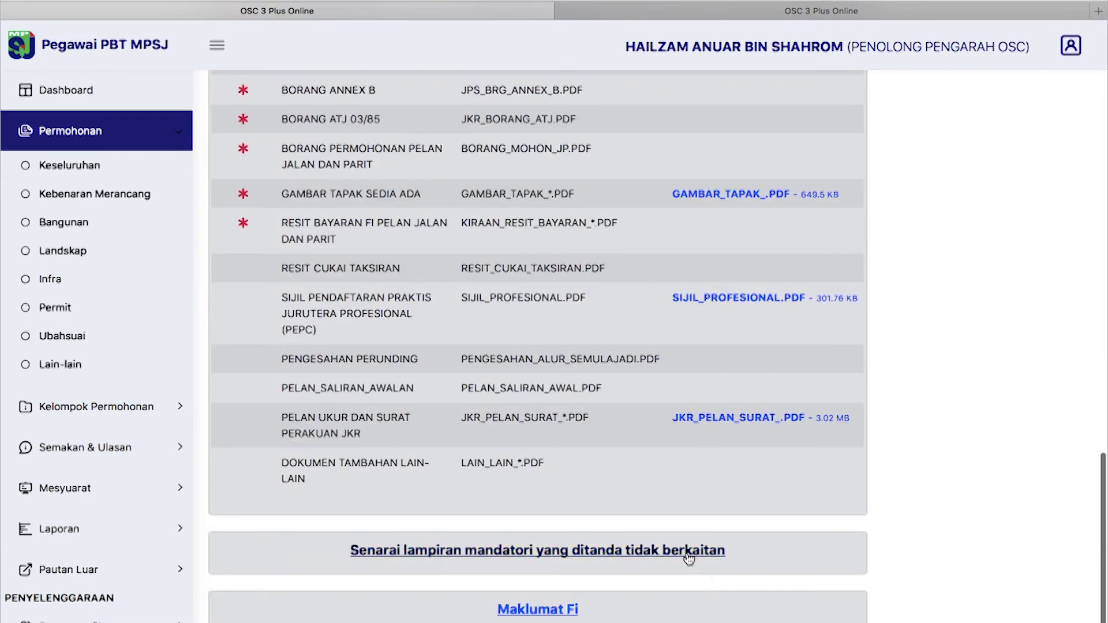
left_click(688, 556)
scroll(711, 576, "down", 5)
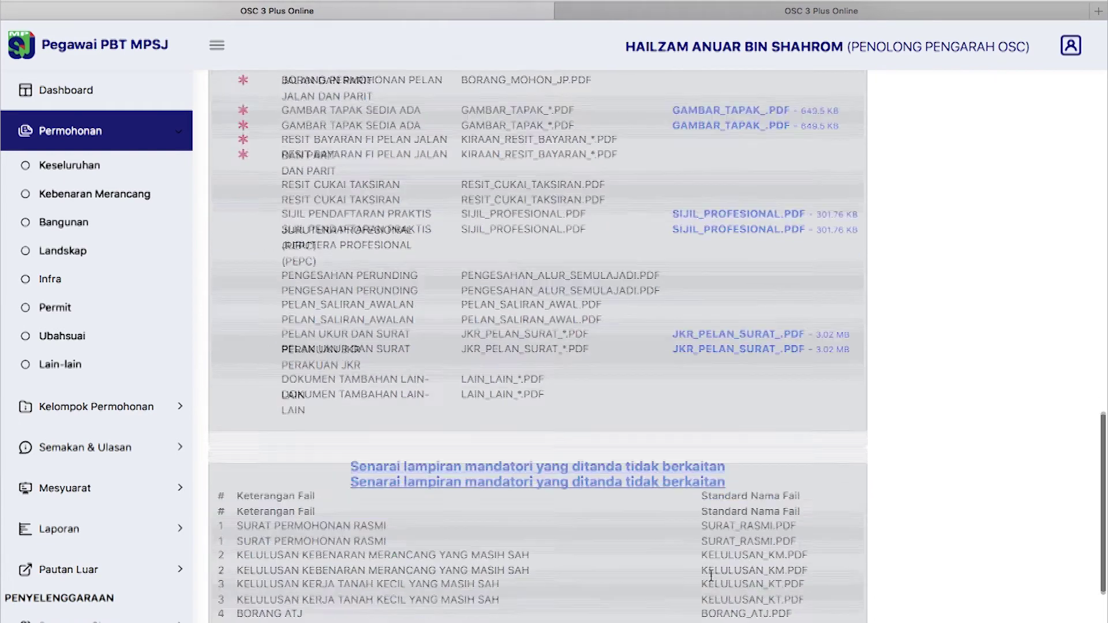
scroll(711, 575, "down", 1)
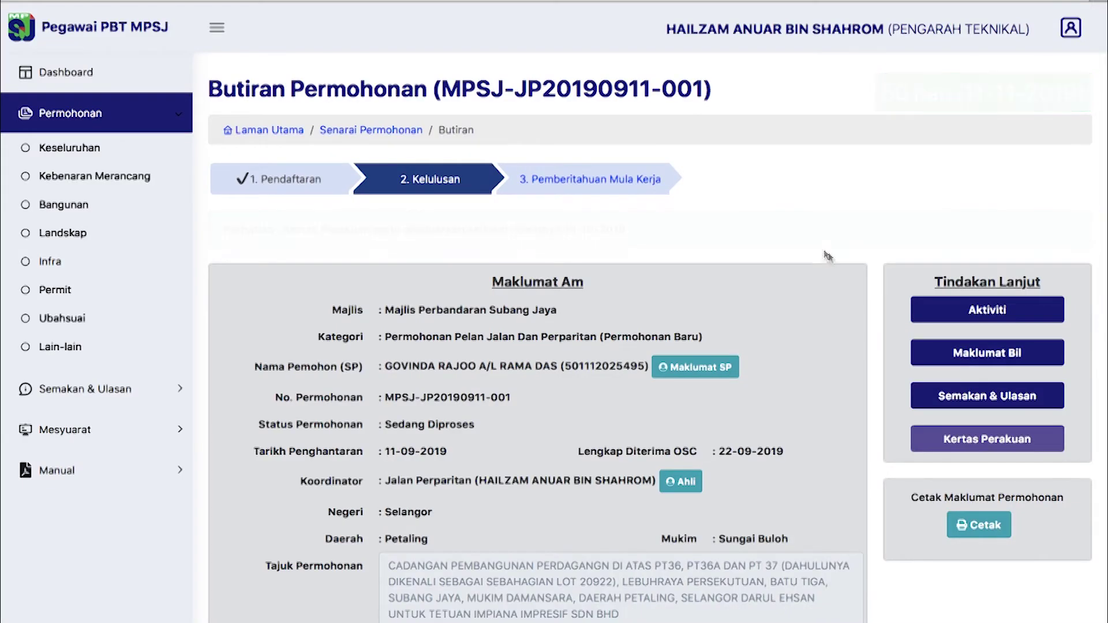
Open the application's activities and enter the note "Surat dikeluarkan bagi pelan utama" for a new Surat Penerimaan Pelan dikeluarkan activity
left_click(989, 311)
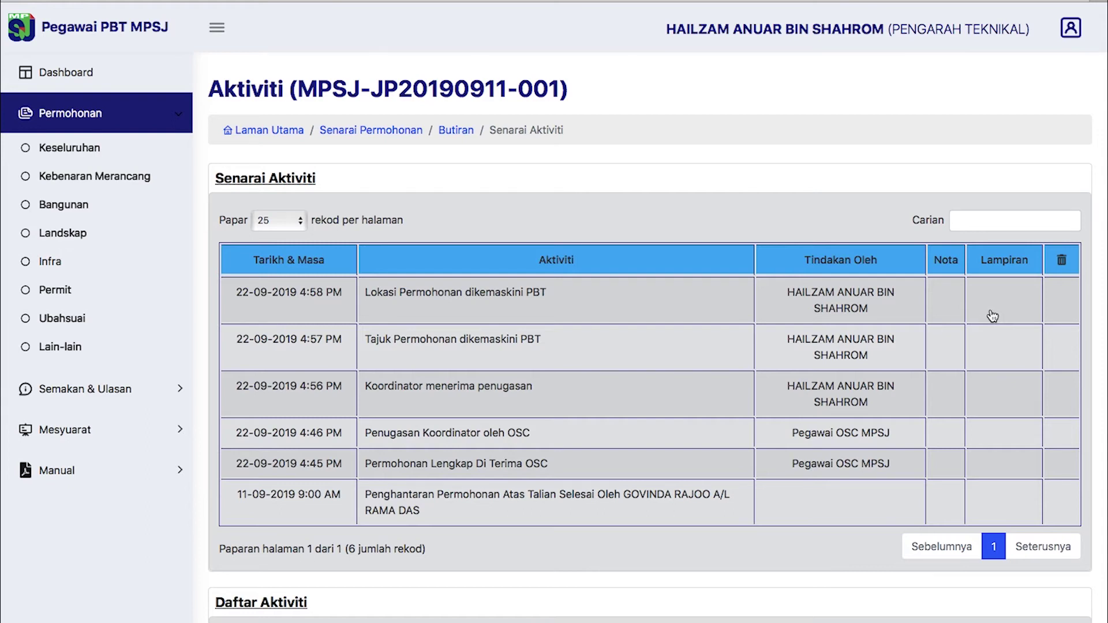
scroll(977, 449, "down", 5)
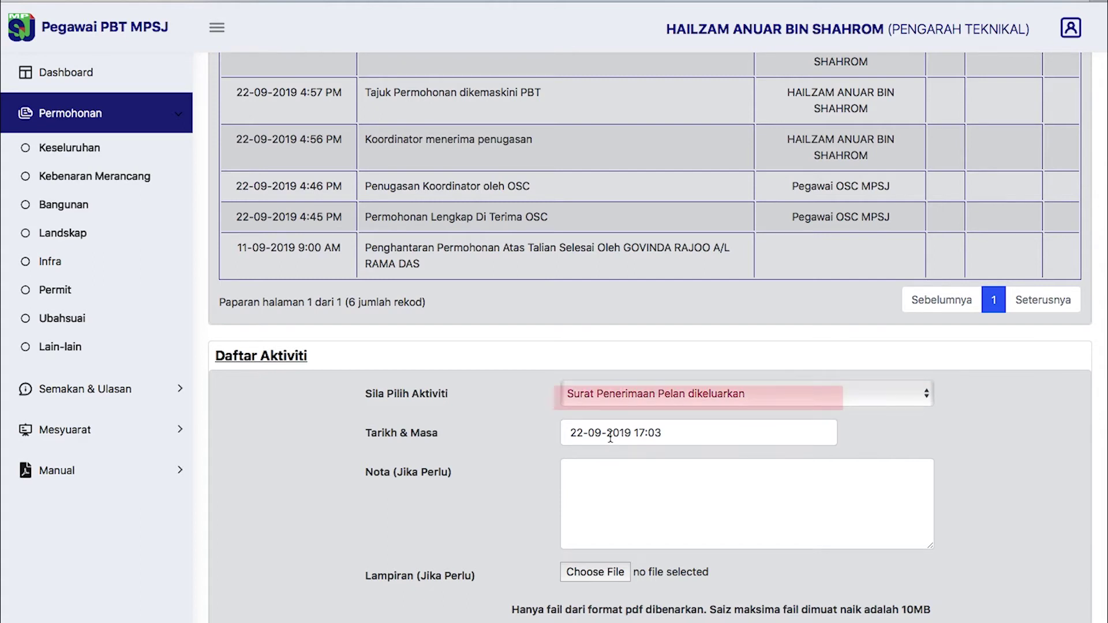
left_click(610, 479)
type("Surat dikeluarkan bagi pelan utama")
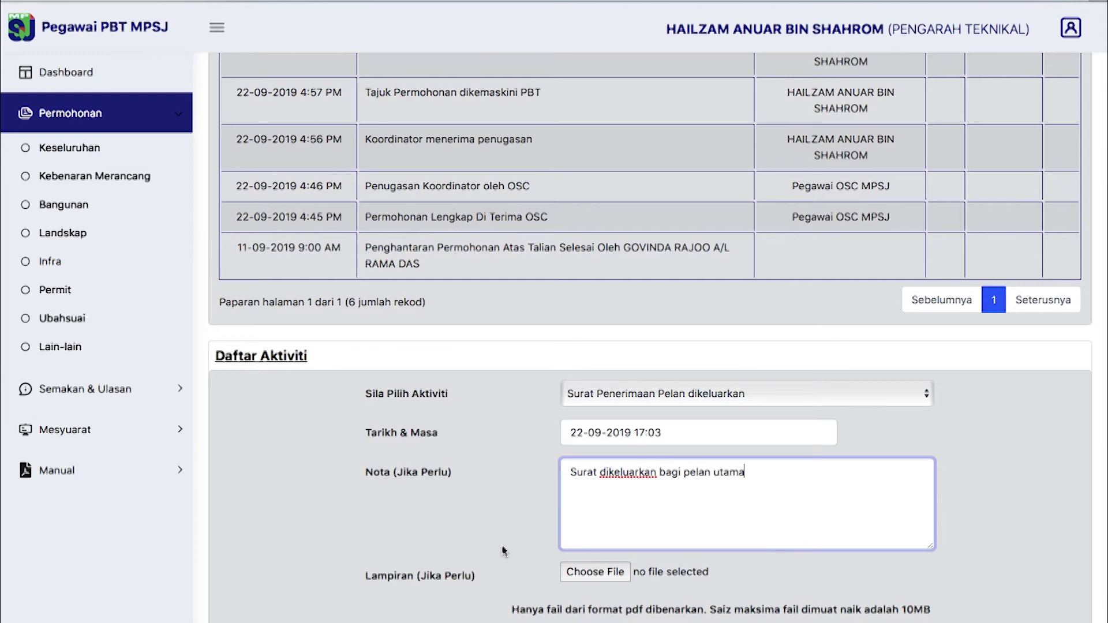
Attach Surat Akuan Penerimaan Pelan.pdf from the OSC DOKUMEN folder to the new activity
left_click(586, 574)
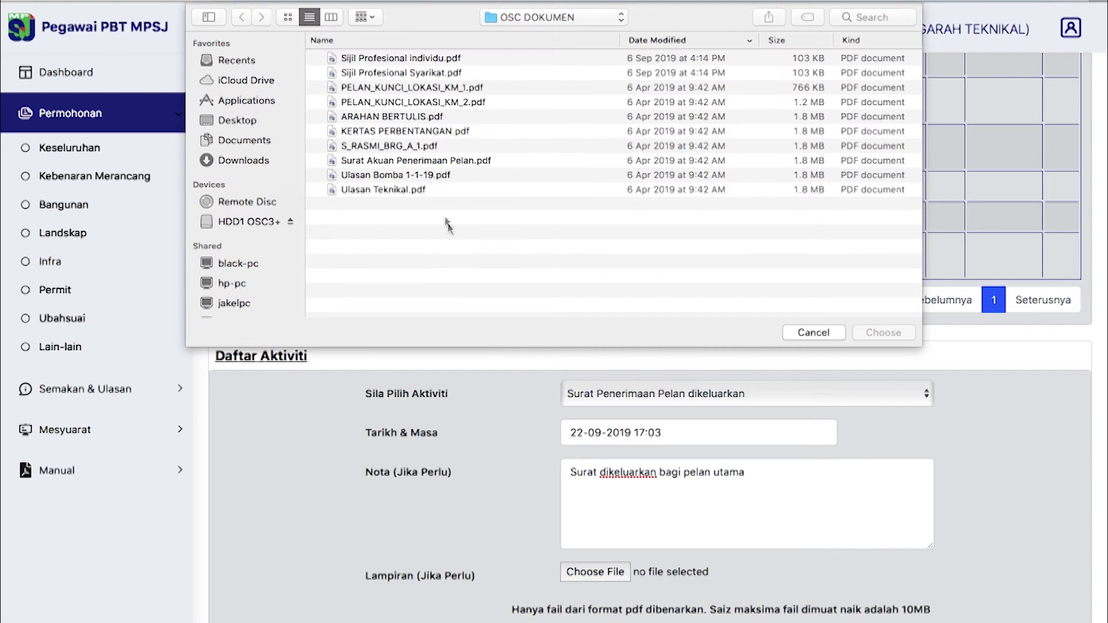
left_click(444, 161)
left_click(883, 332)
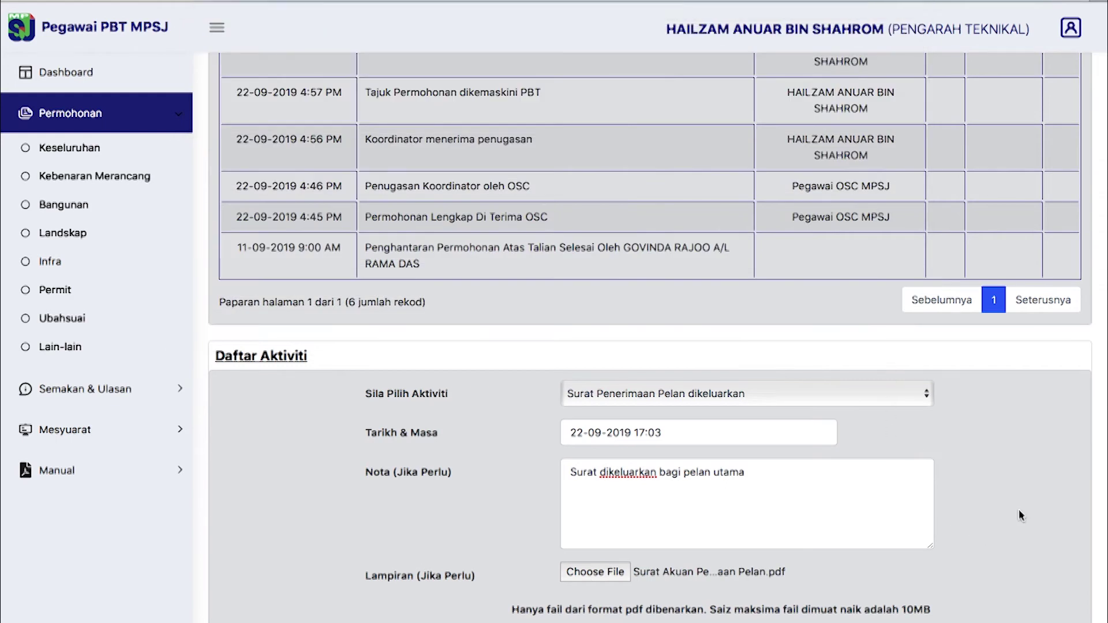
scroll(1020, 509, "down", 2)
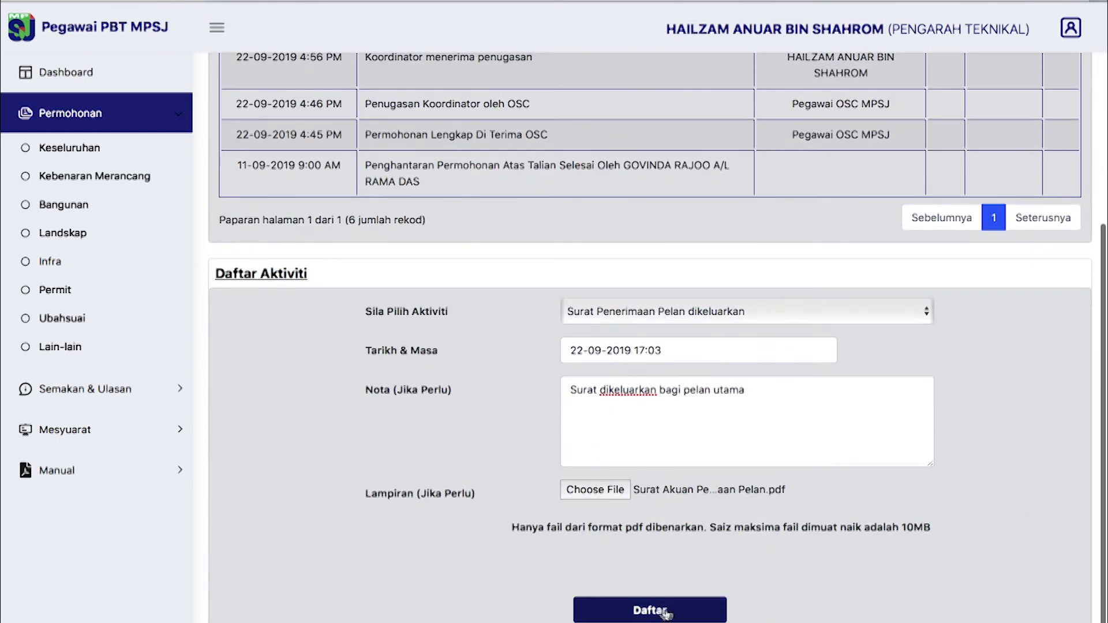